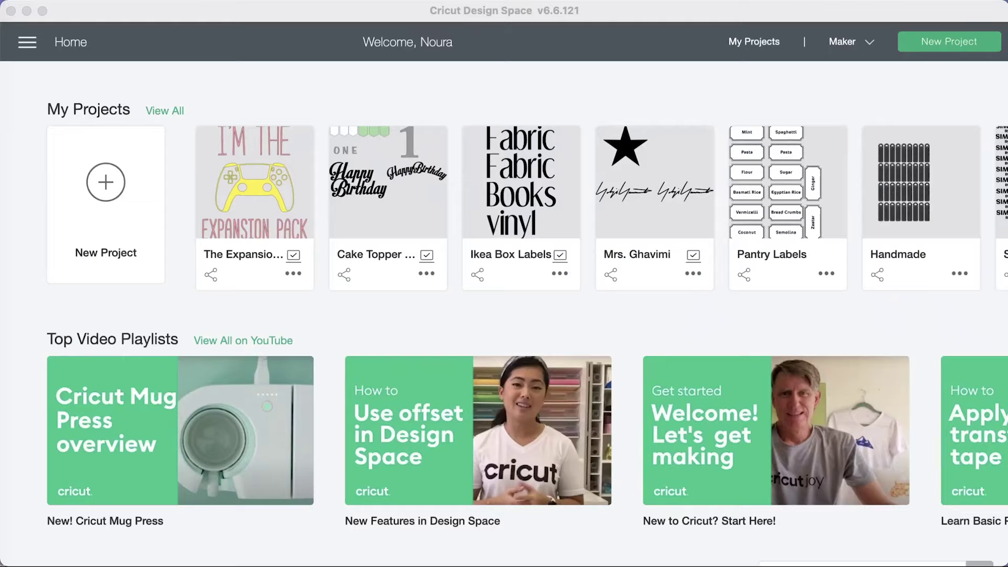
- Start a new blank project and search the image library for 'gift tag'
click(940, 47)
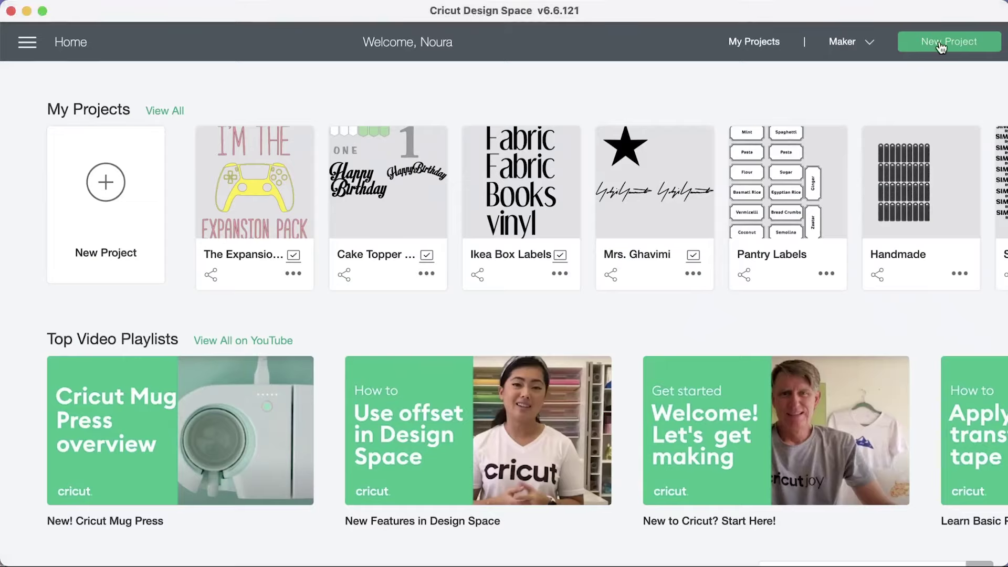
click(939, 47)
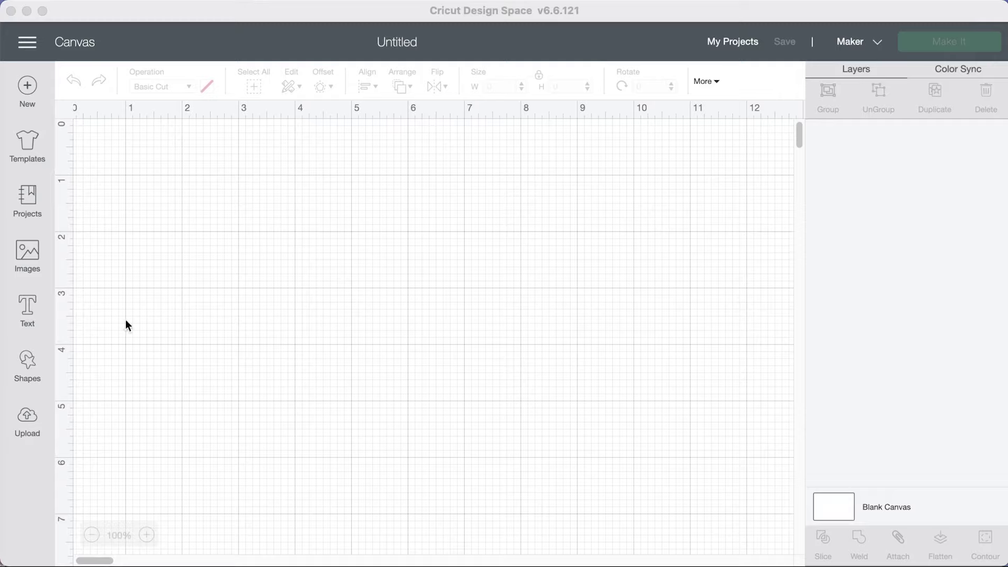
click(19, 251)
click(20, 252)
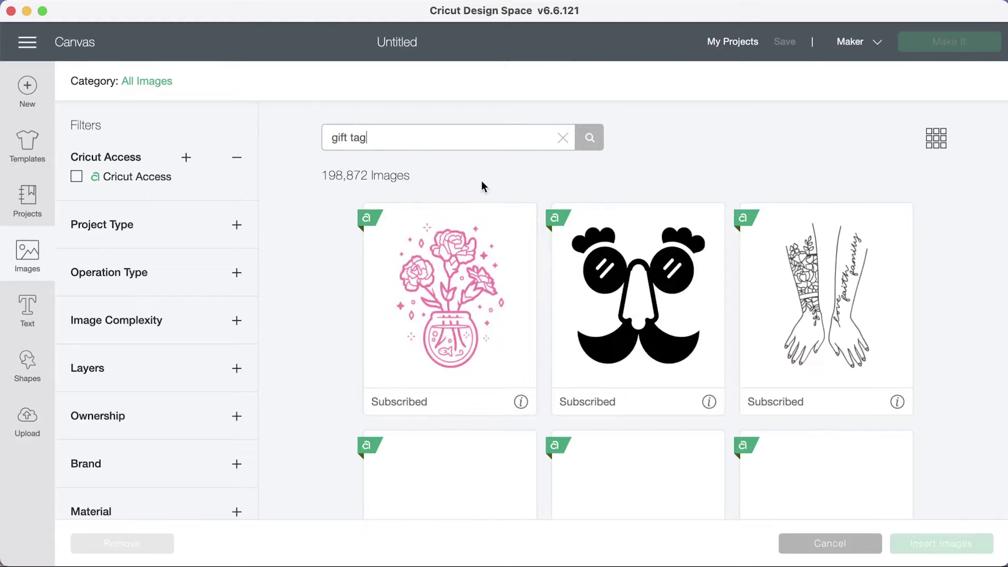
click(584, 140)
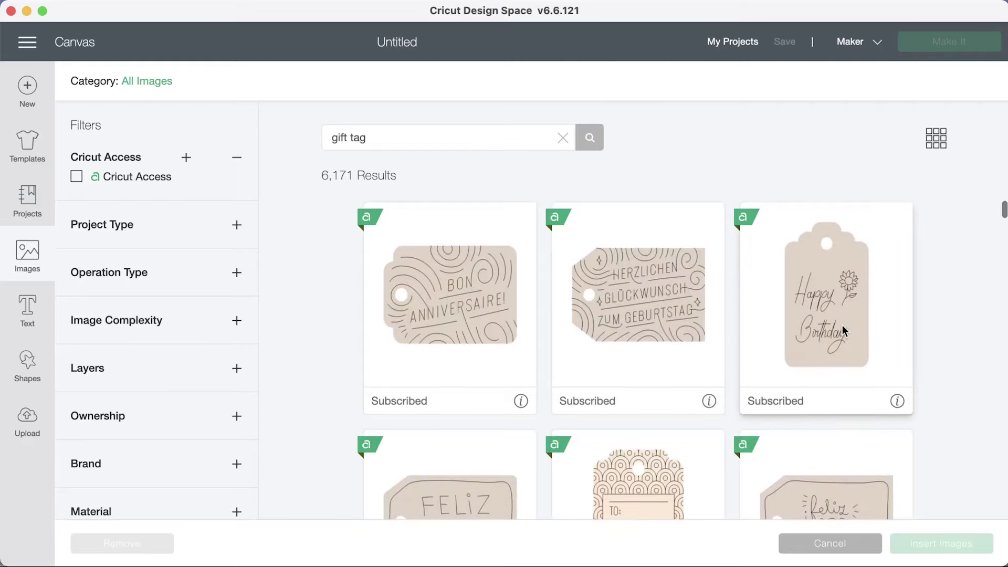
- Pick the Happy Birthday, patterned TO/FROM and HAPPY B-DAY tags and insert them onto the canvas
scroll(842, 325, down, 1)
click(855, 325)
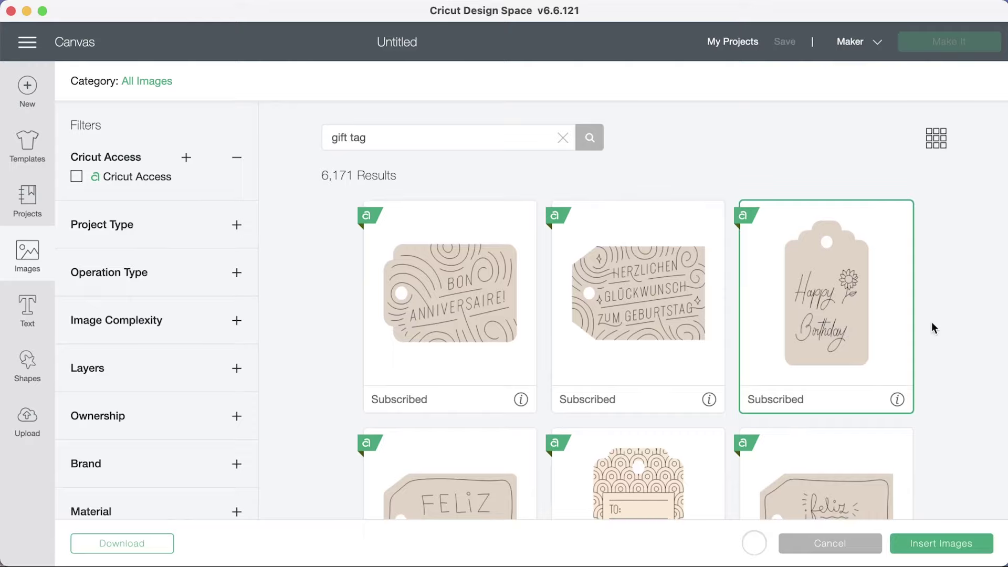
scroll(931, 323, down, 5)
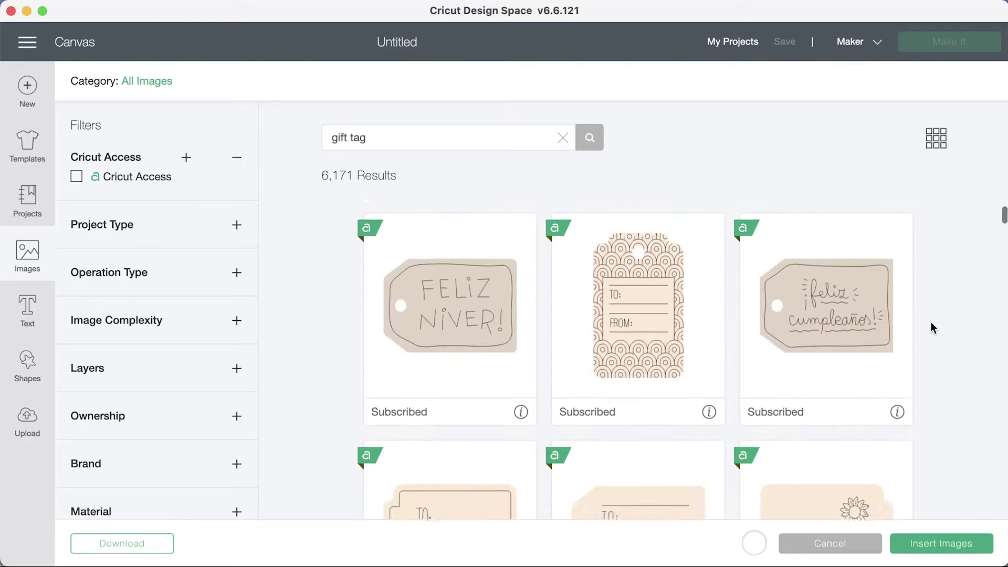
scroll(930, 322, down, 2)
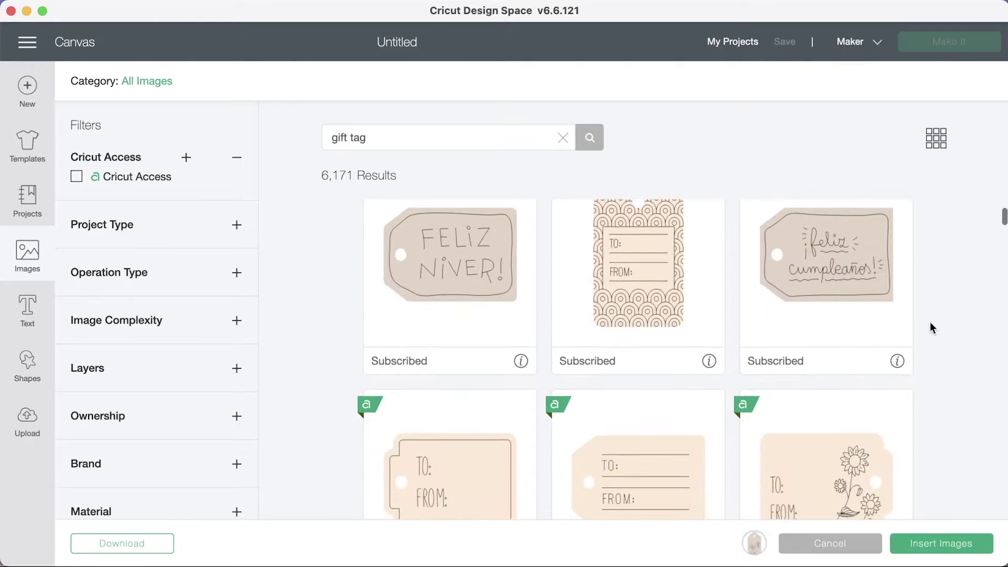
click(670, 306)
scroll(671, 302, down, 5)
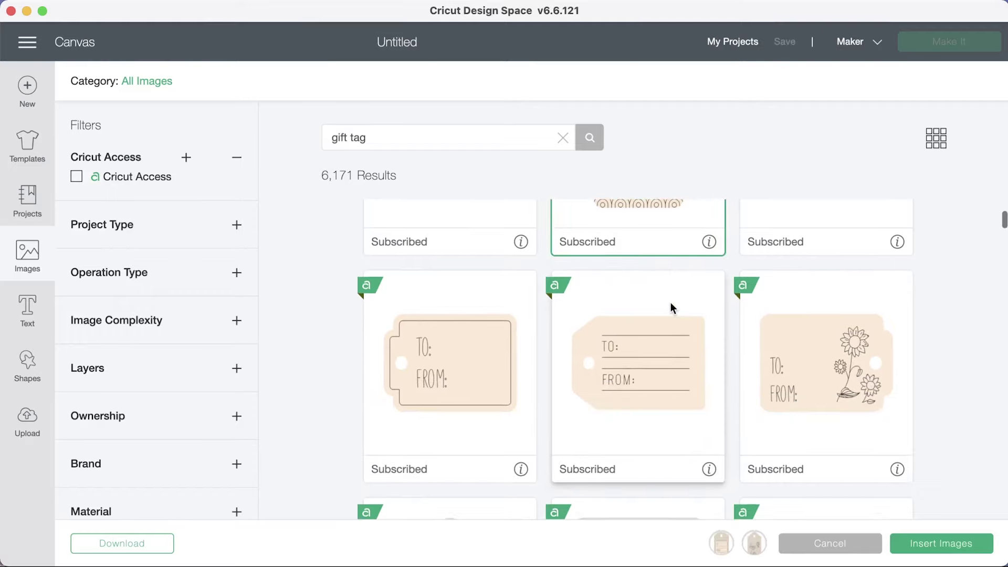
scroll(671, 302, down, 3)
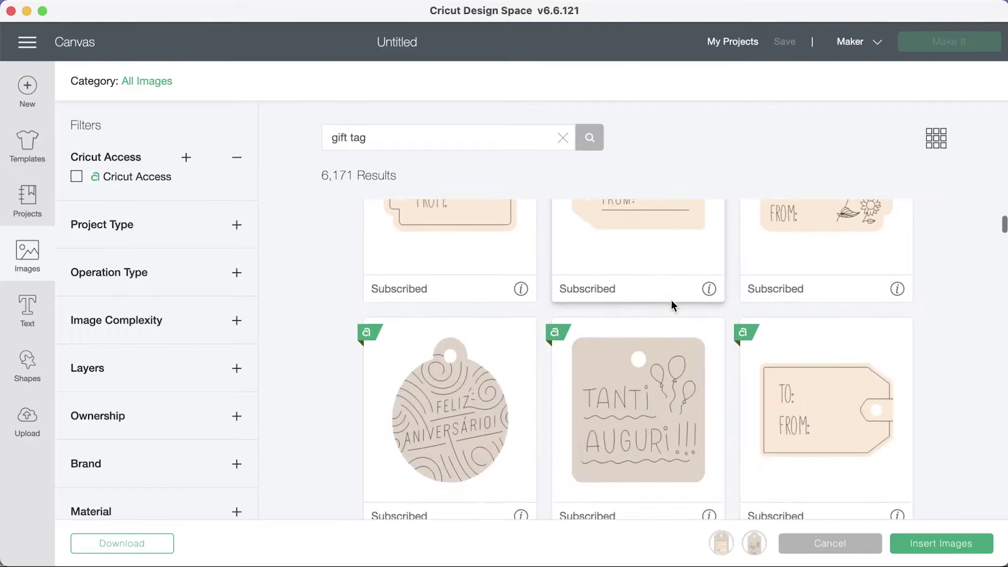
scroll(672, 300, down, 6)
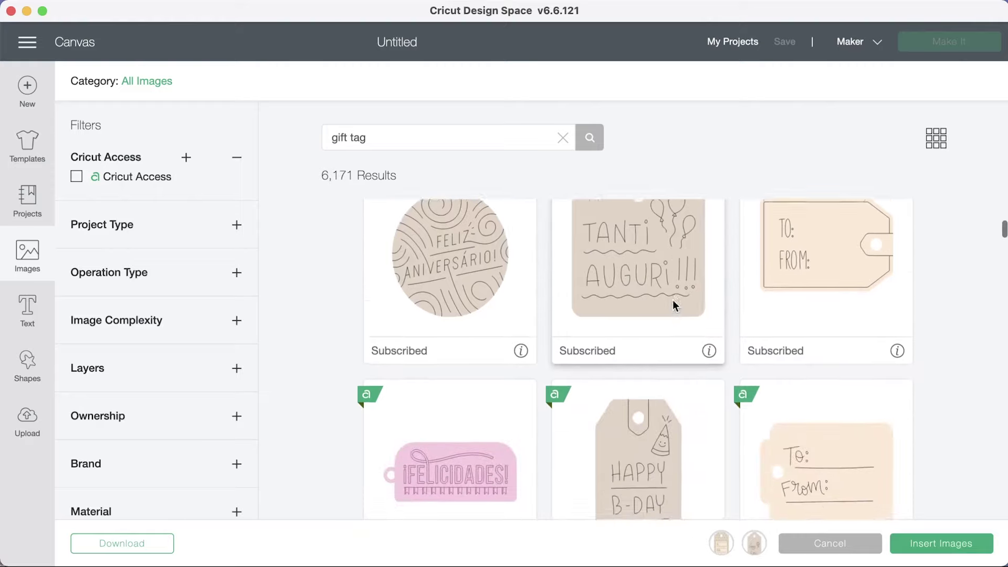
scroll(672, 300, down, 2)
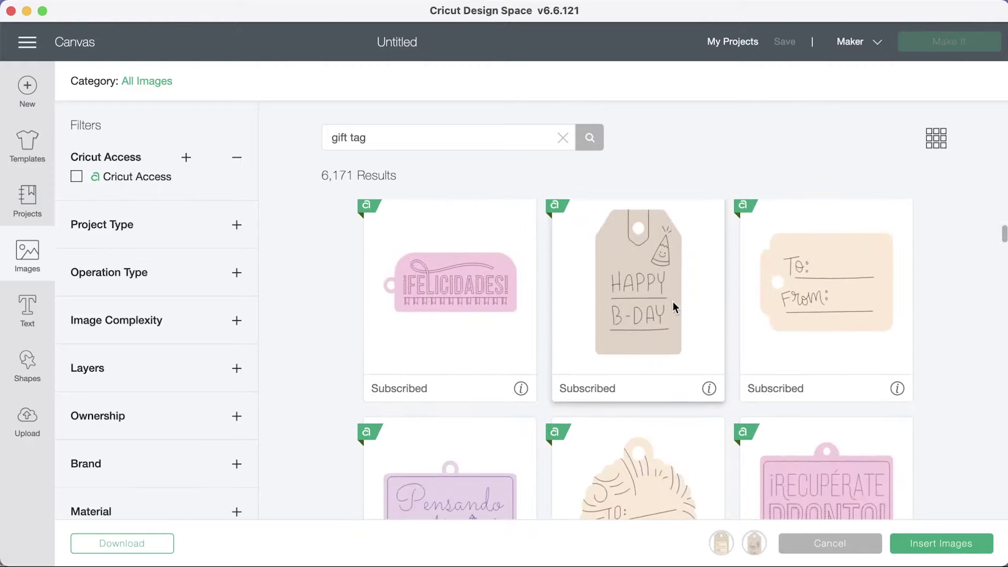
click(653, 302)
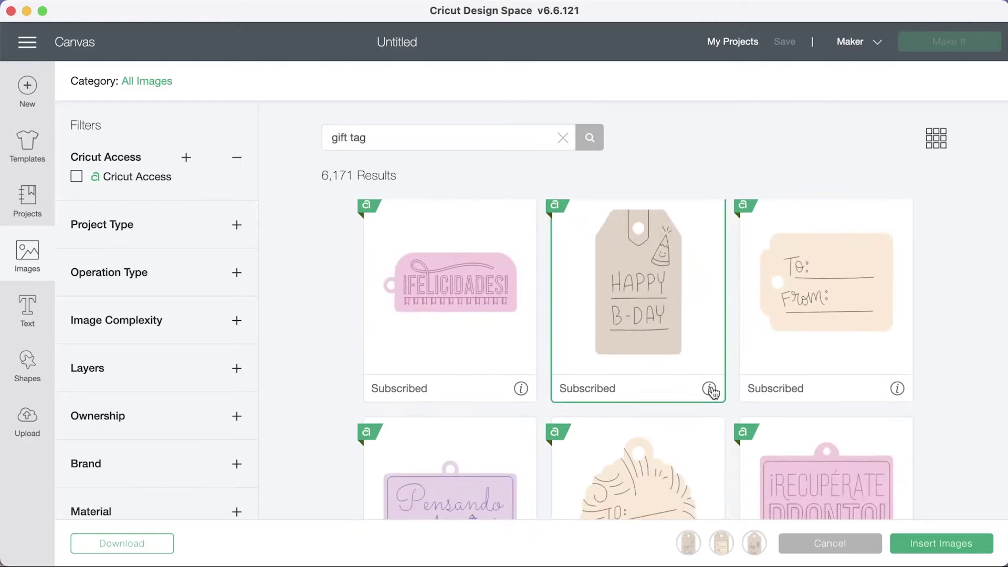
click(953, 547)
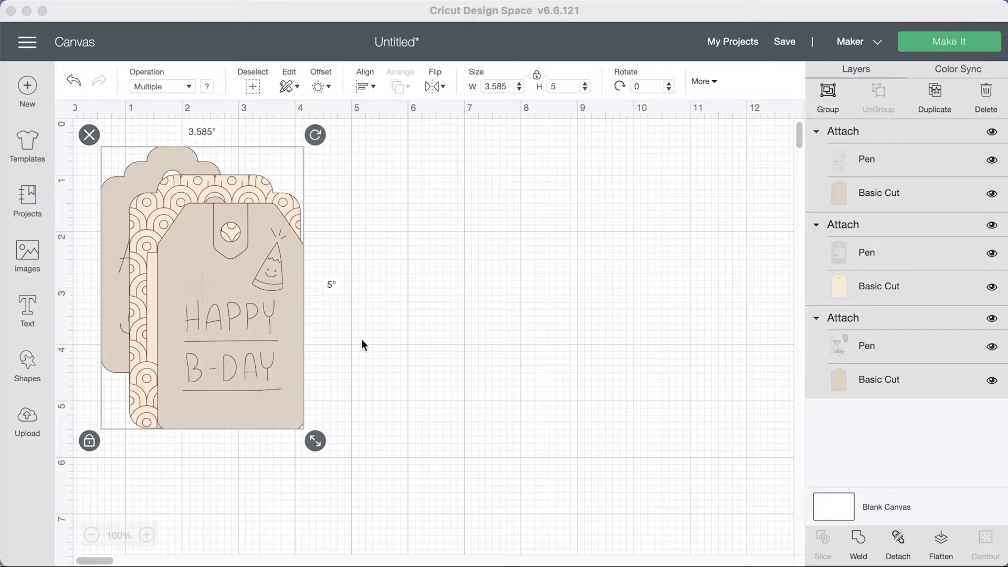
- Pull the stacked tags apart, moving HAPPY B-DAY and TO/FROM off to the right
click(502, 364)
drag(515, 364, 81, 233)
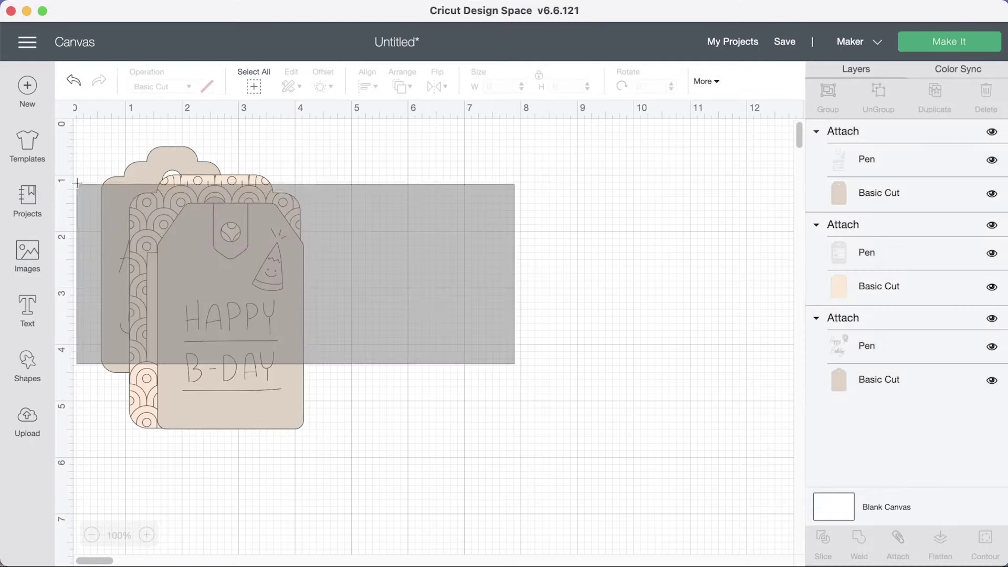
drag(78, 182, 77, 183)
click(428, 295)
drag(236, 306, 423, 295)
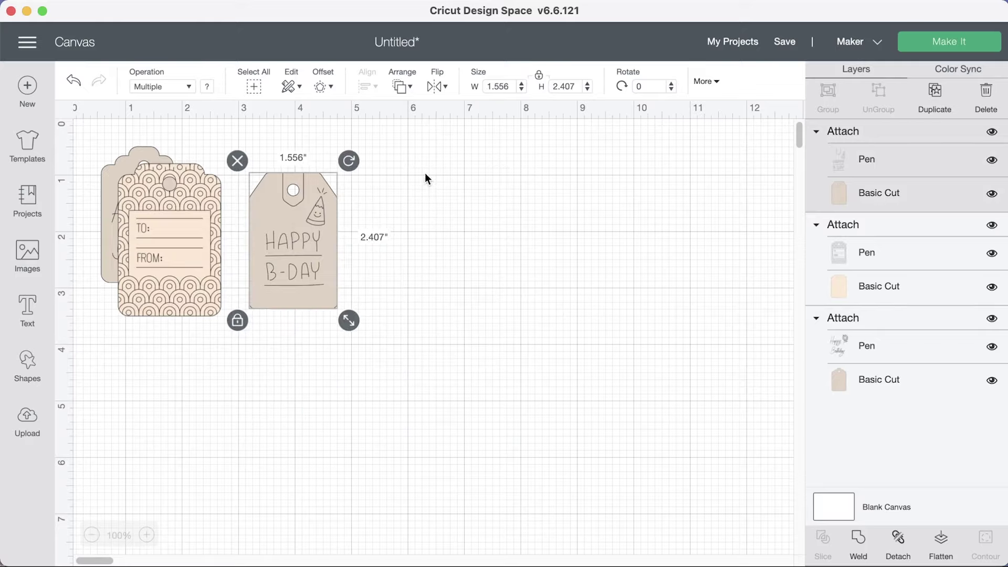
drag(425, 173, 147, 315)
click(210, 351)
drag(155, 254, 404, 243)
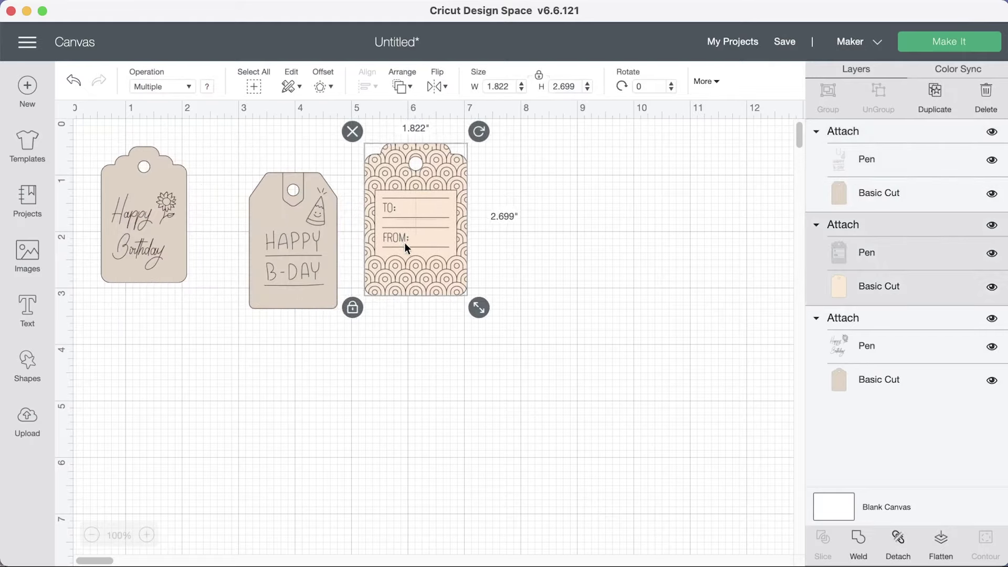
- Resize the TO/FROM, HAPPY B-DAY and Happy Birthday tags to 3 inches tall
click(586, 83)
click(586, 84)
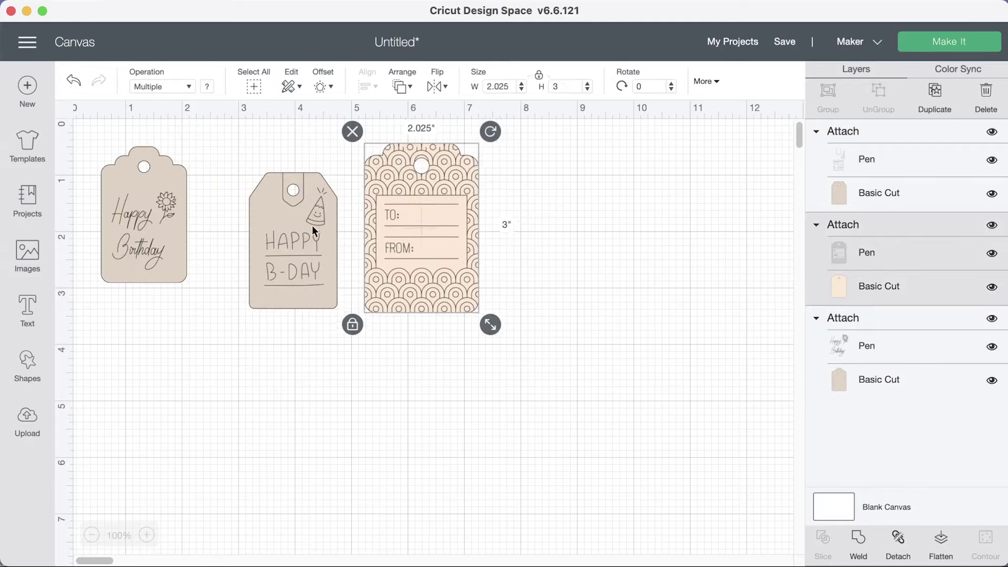
click(295, 235)
click(587, 84)
click(587, 84)
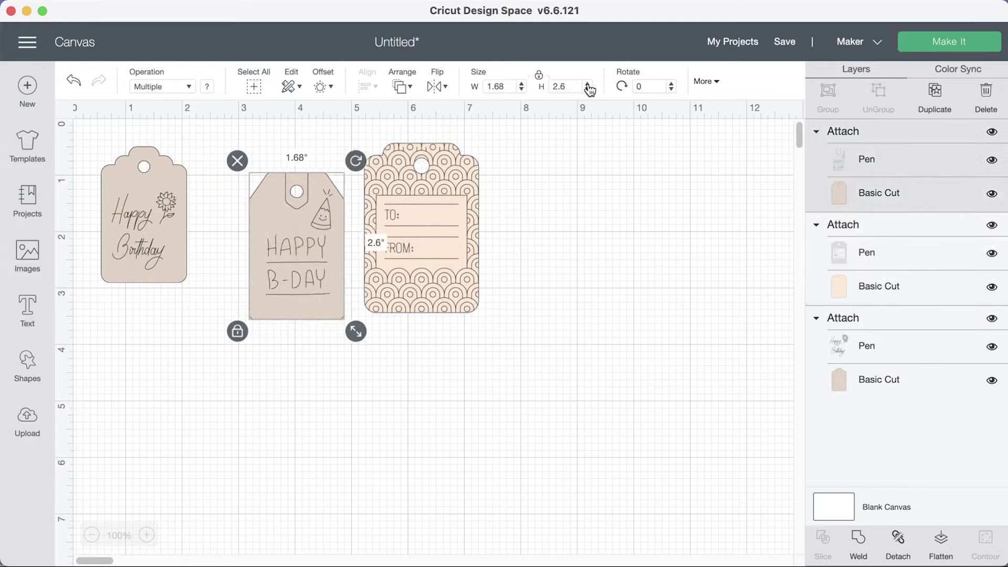
click(587, 84)
click(588, 84)
click(588, 84)
click(587, 84)
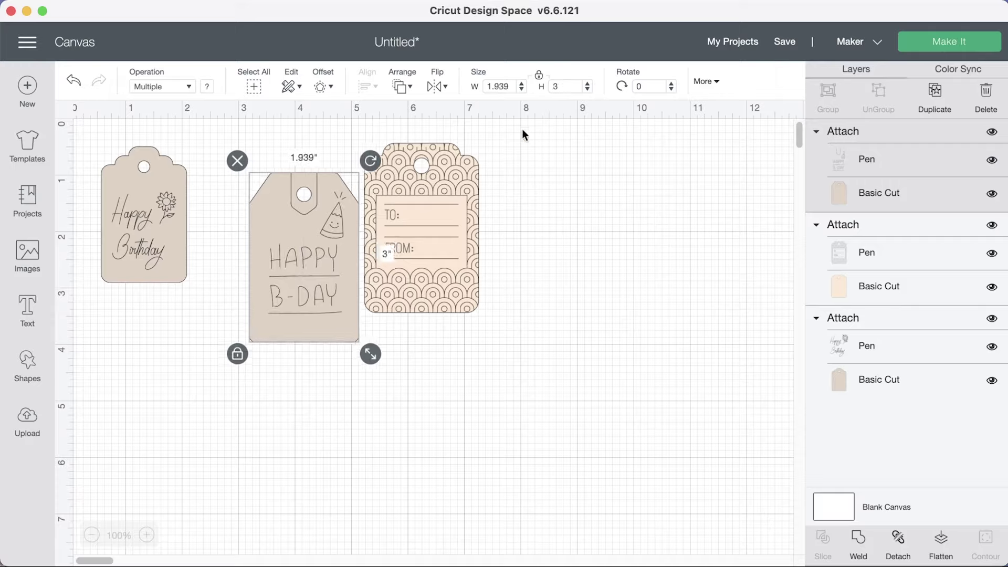
drag(334, 229, 326, 202)
click(128, 248)
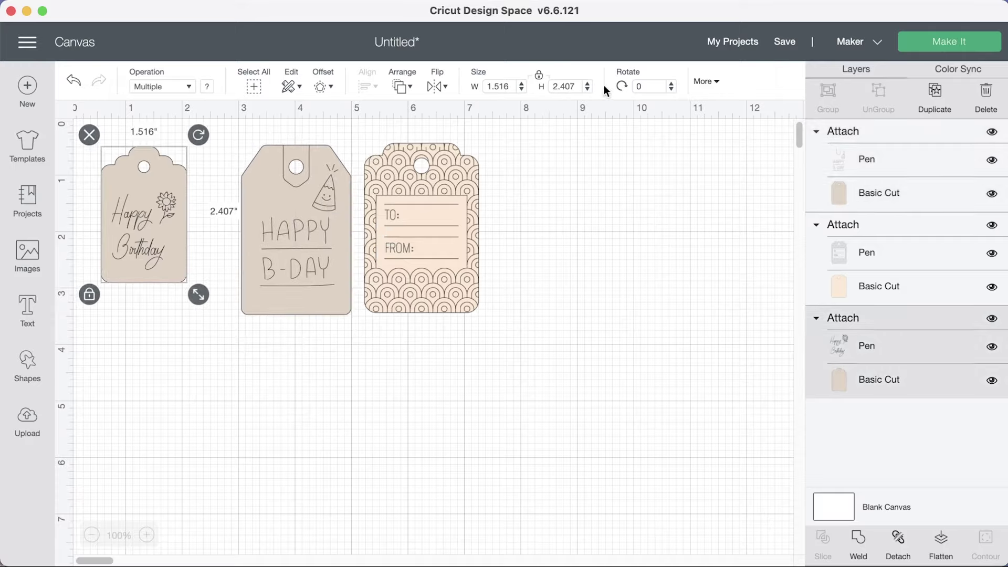
click(587, 84)
click(587, 84)
click(587, 84)
click(587, 84)
click(587, 84)
click(587, 83)
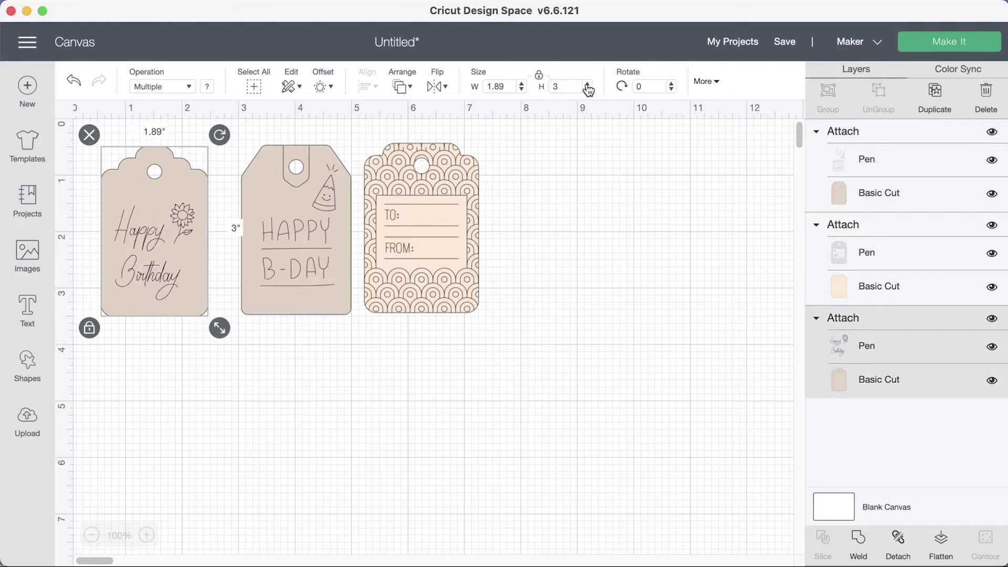
- Line the three tags up side by side with the TO/FROM tag in the middle
click(625, 272)
drag(278, 282, 529, 281)
drag(427, 282, 305, 282)
drag(512, 273, 409, 273)
- Change the HAPPY B-DAY tag's pen drawing to Medium Foil
key(super+Tab)
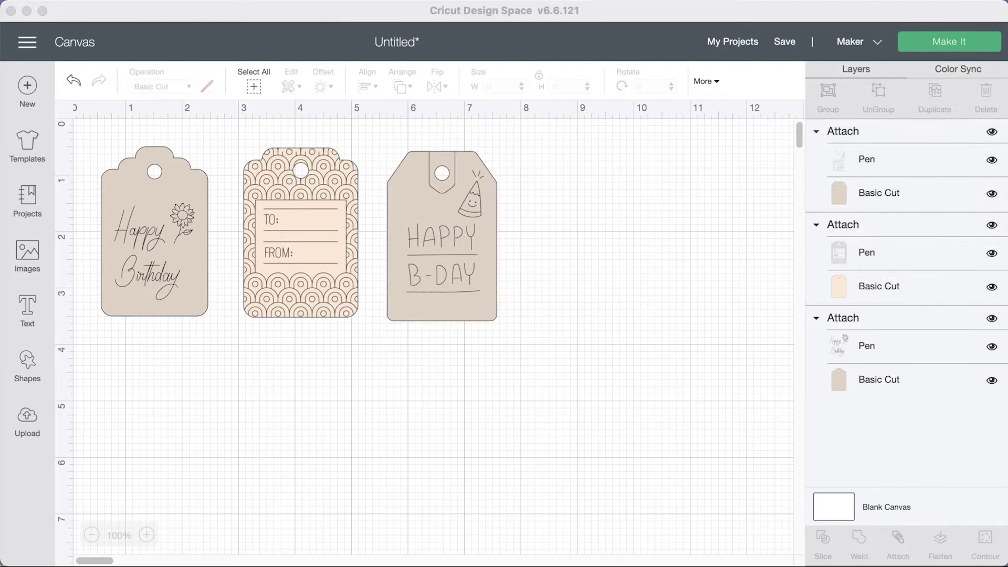
click(882, 158)
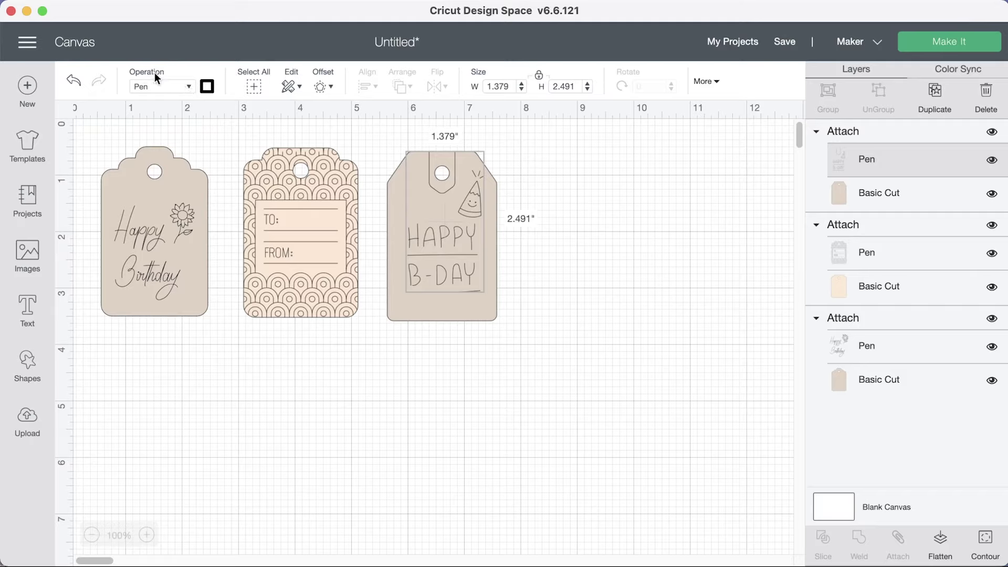
click(184, 85)
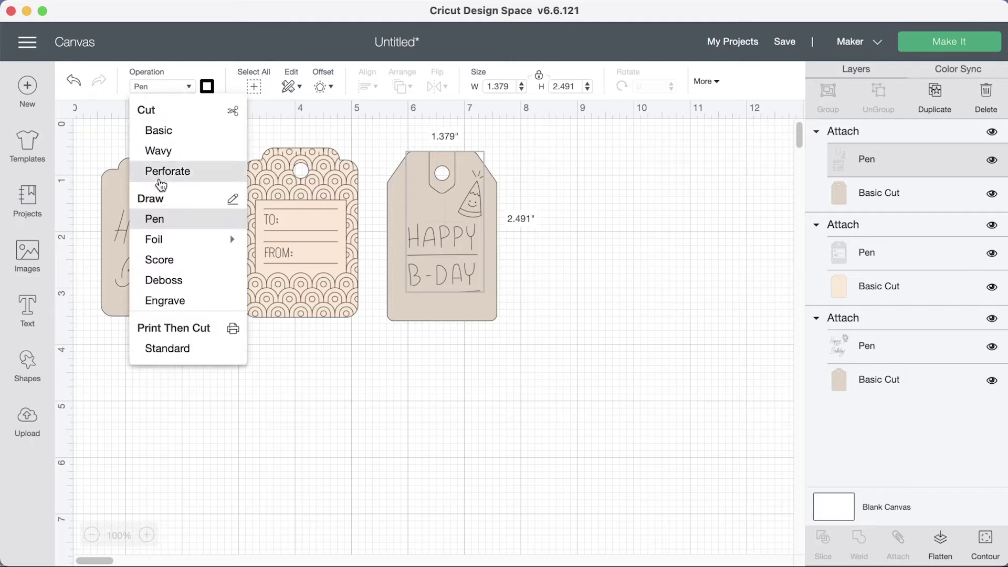
mouse_move(172, 248)
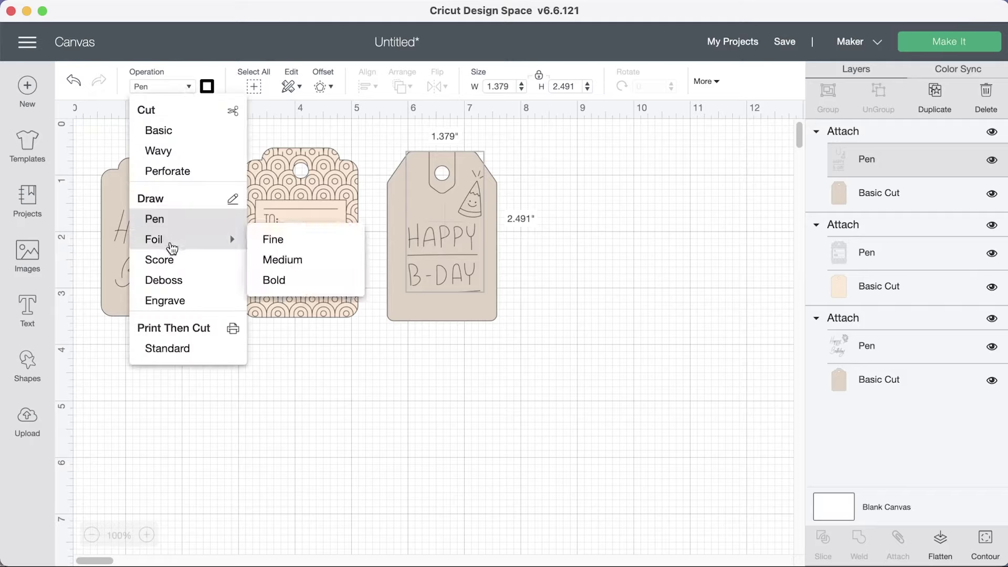
click(290, 260)
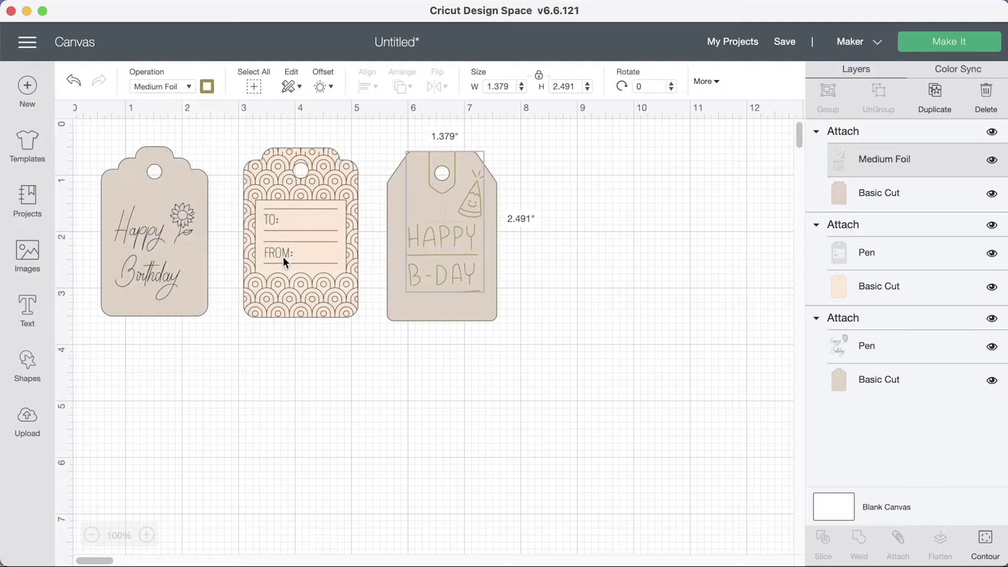
- Set the TO/FROM tag's drawn text to Fine Foil
click(296, 242)
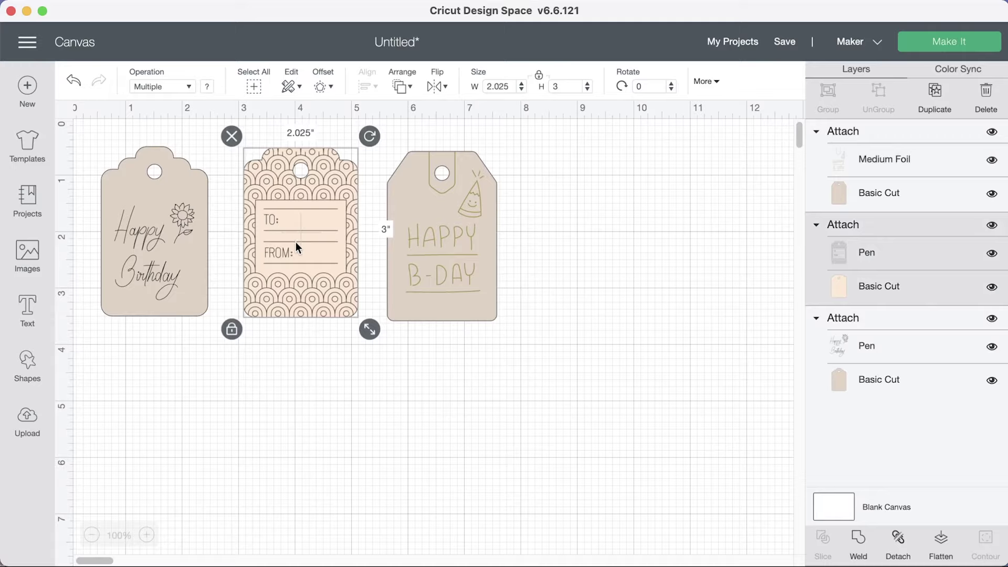
click(890, 247)
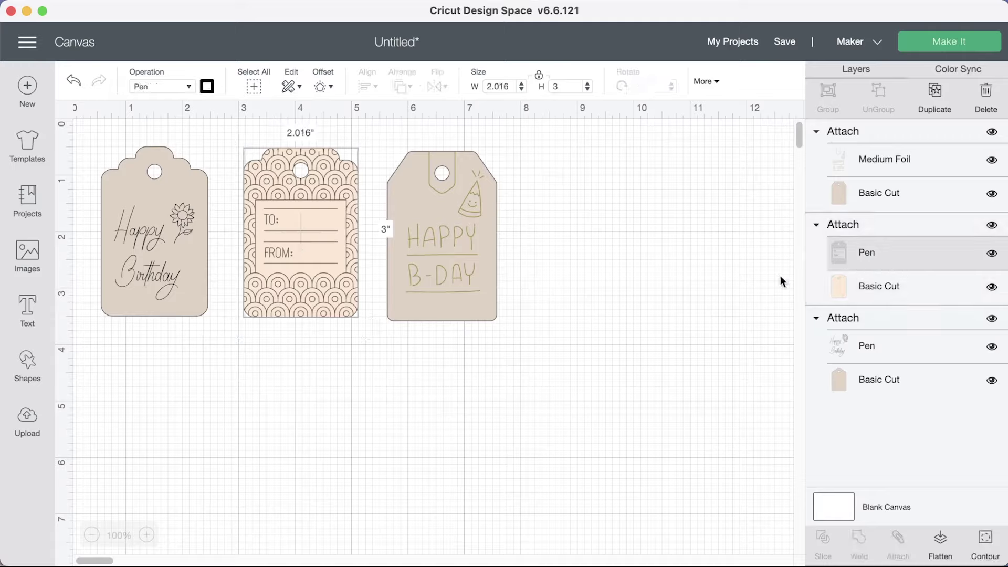
click(180, 89)
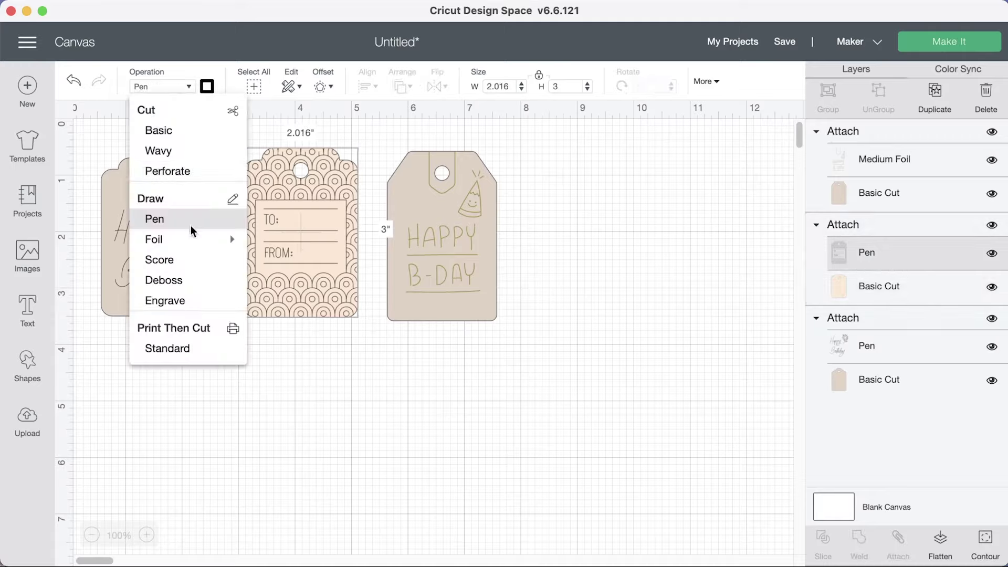
mouse_move(221, 240)
click(282, 240)
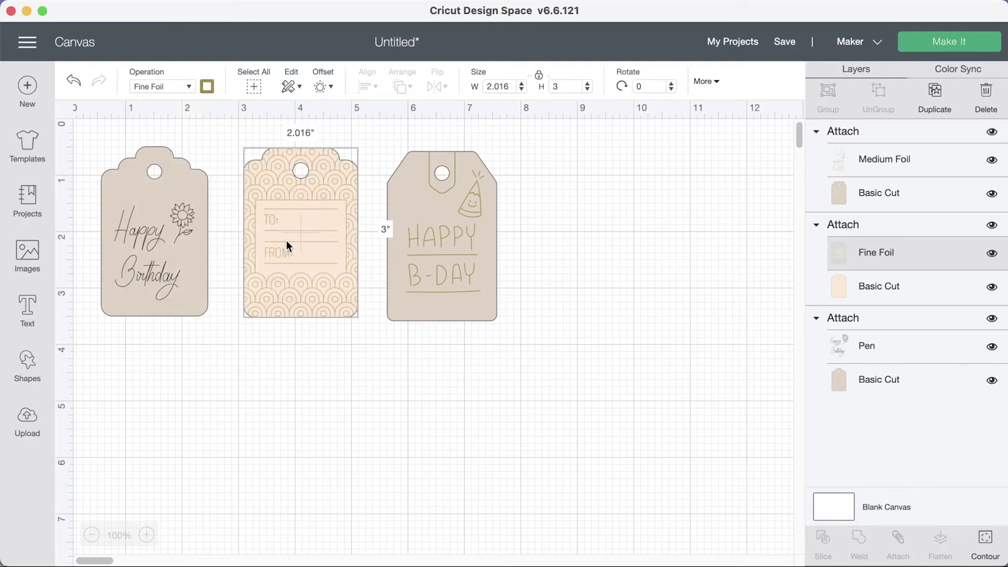
- Rearrange the row so the TO/FROM tag sits last, right of HAPPY B-DAY
click(351, 328)
drag(307, 265, 578, 278)
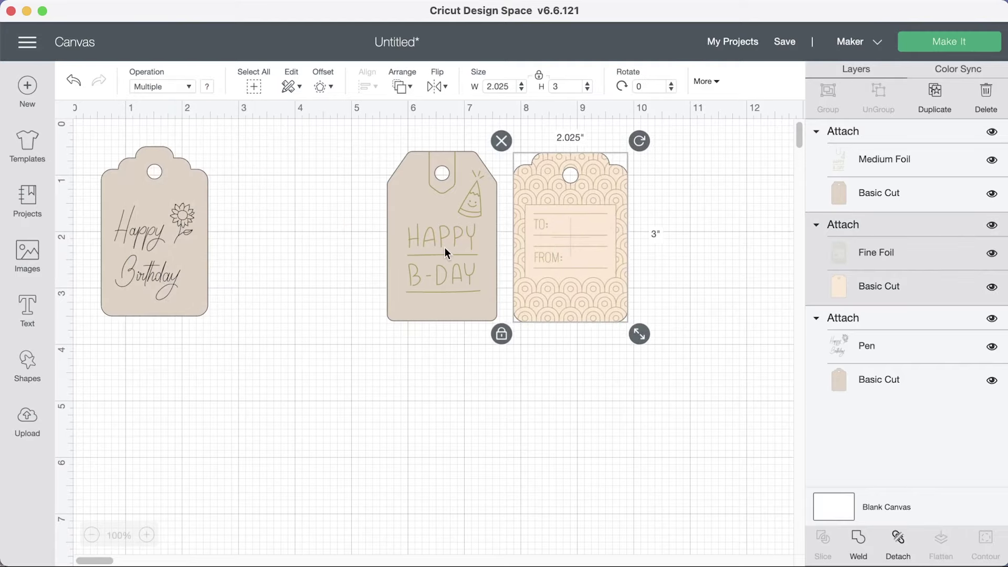
drag(446, 253, 300, 244)
drag(541, 226, 415, 225)
- Switch the Happy Birthday lettering to Bold Foil, then deselect
click(143, 237)
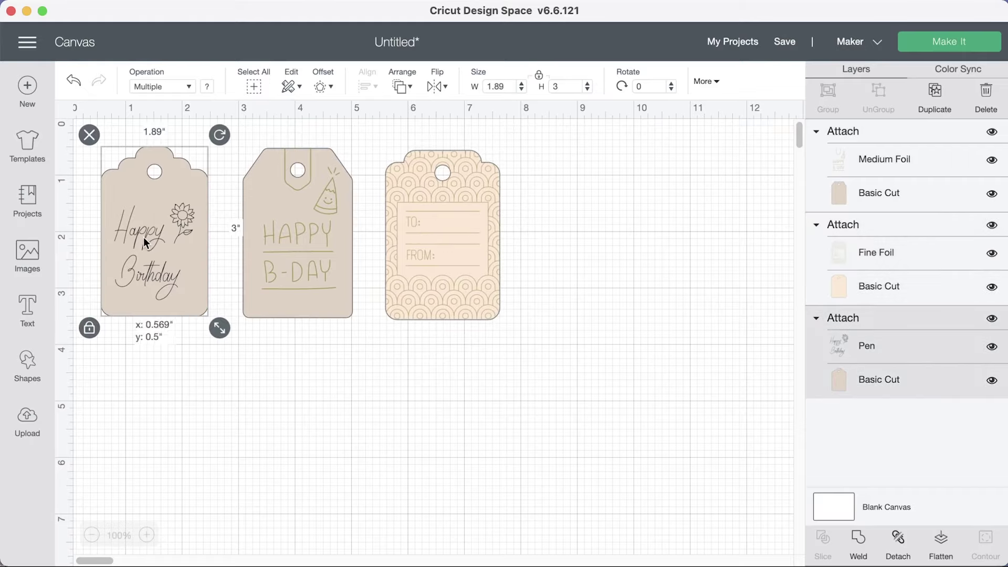
click(861, 345)
click(184, 88)
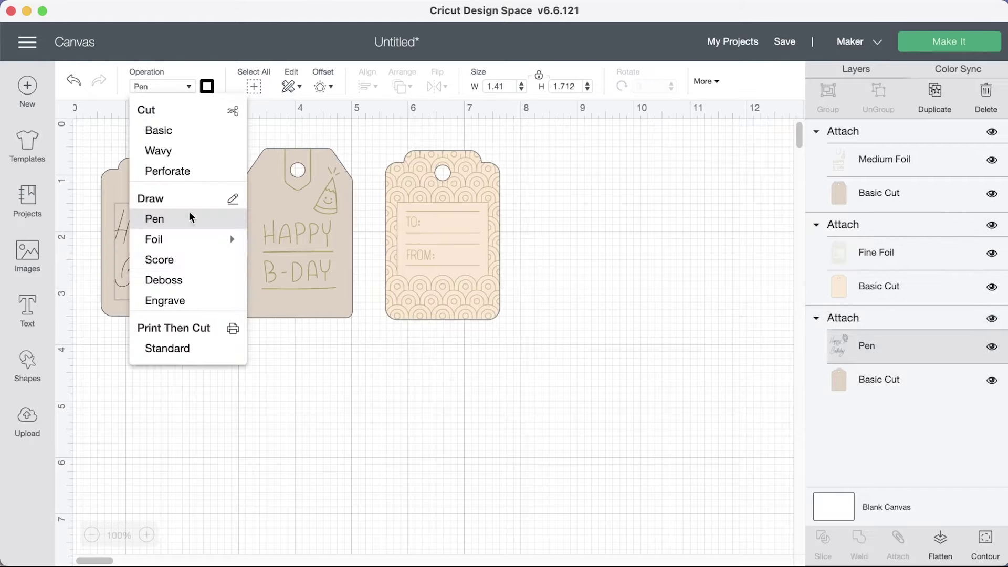
mouse_move(200, 240)
click(290, 280)
click(545, 293)
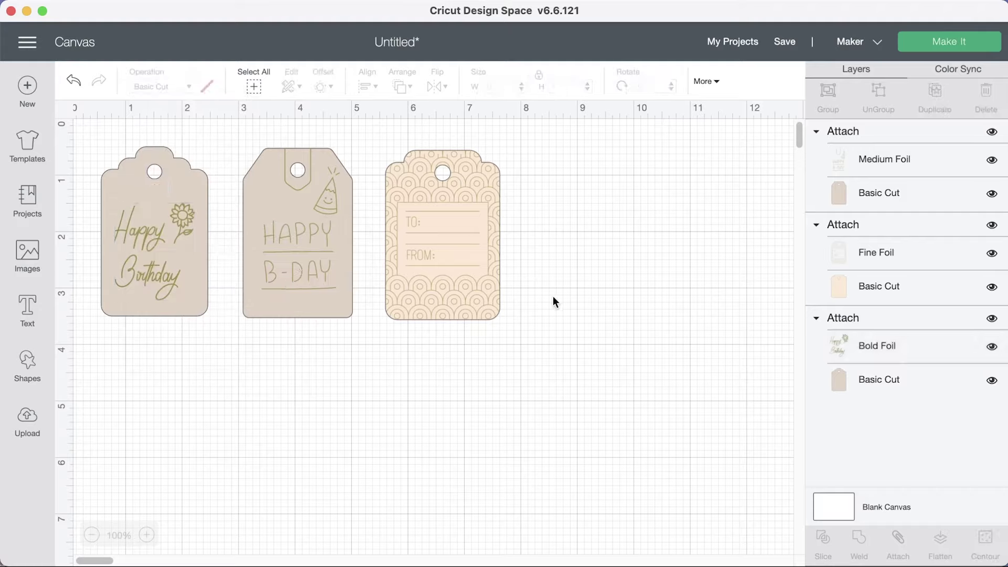
- In mat preparation, move the TO/FROM tag from mat 2 onto mat 1
click(963, 50)
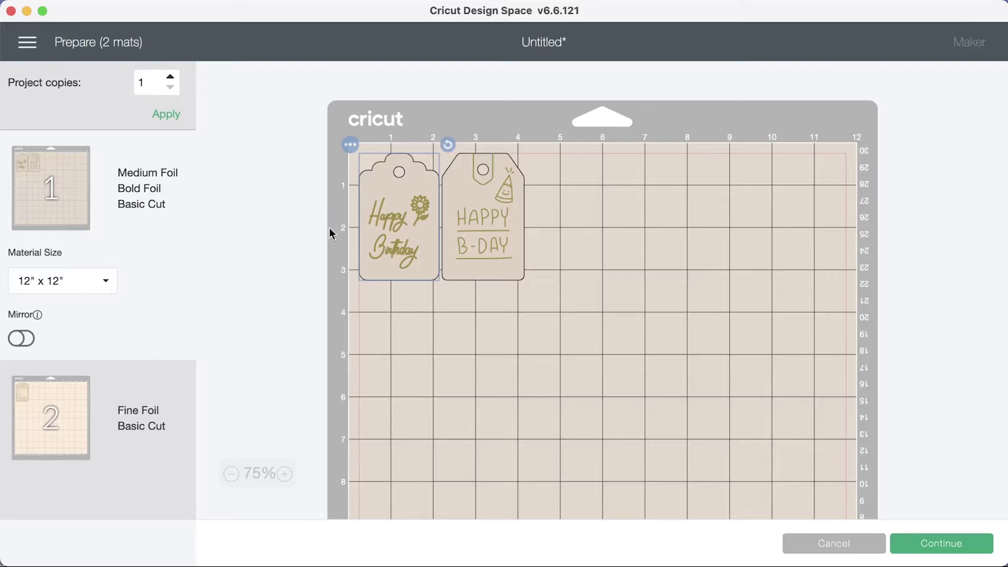
click(34, 402)
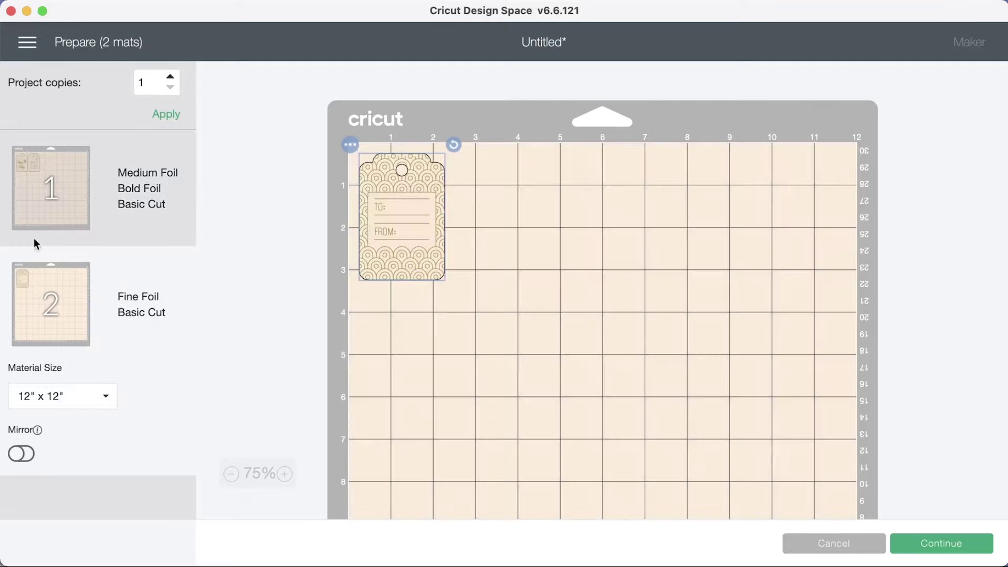
click(350, 145)
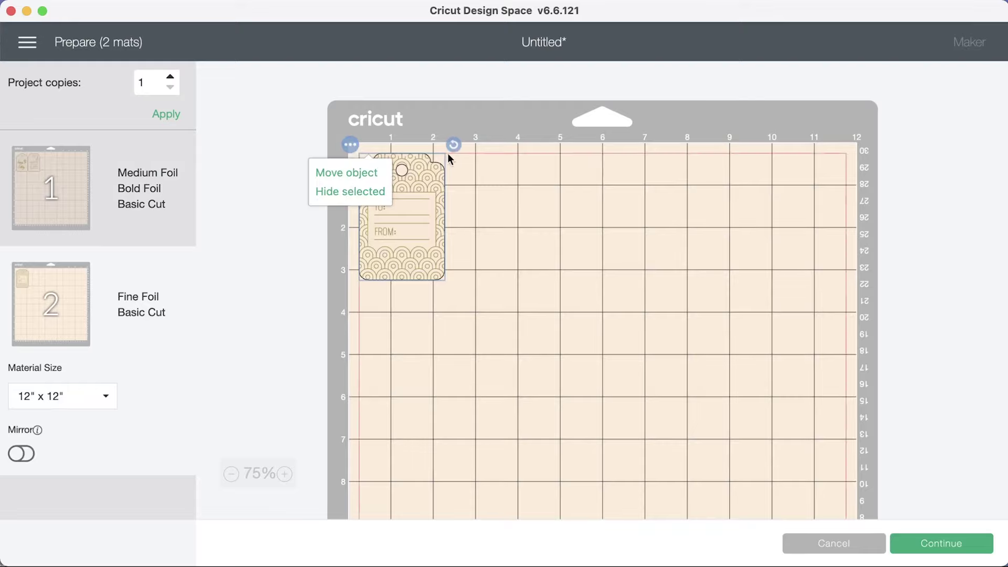
click(366, 173)
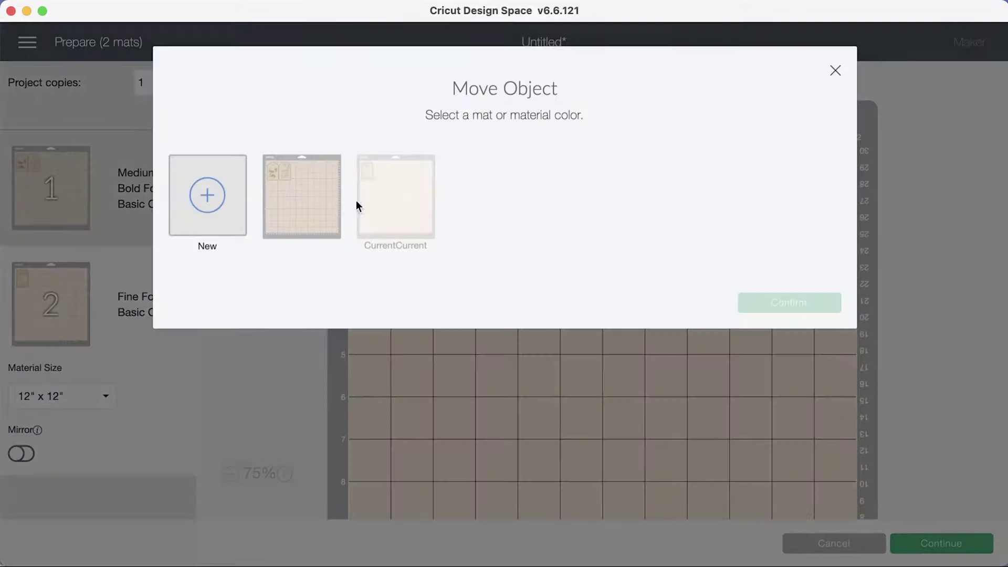
click(317, 207)
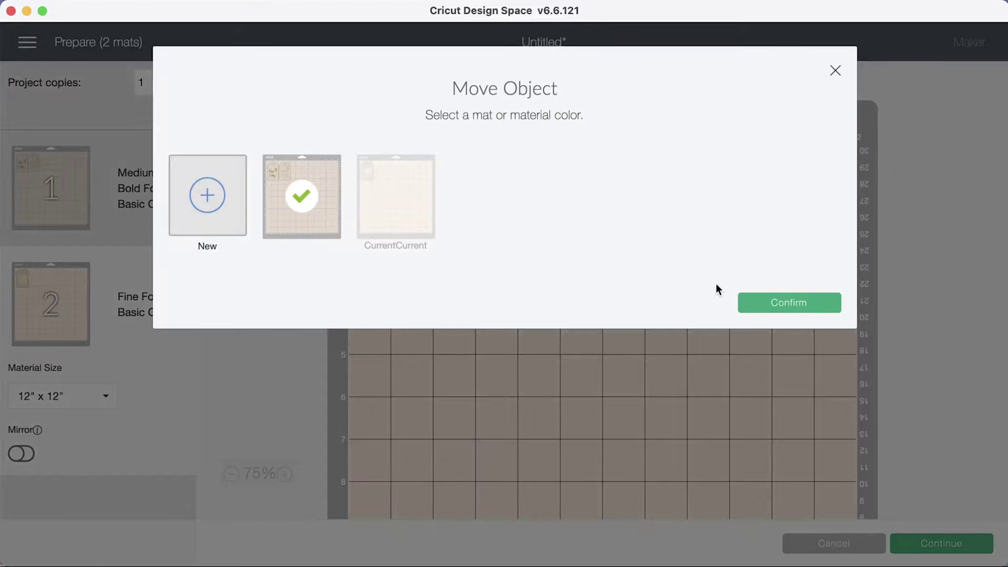
click(776, 302)
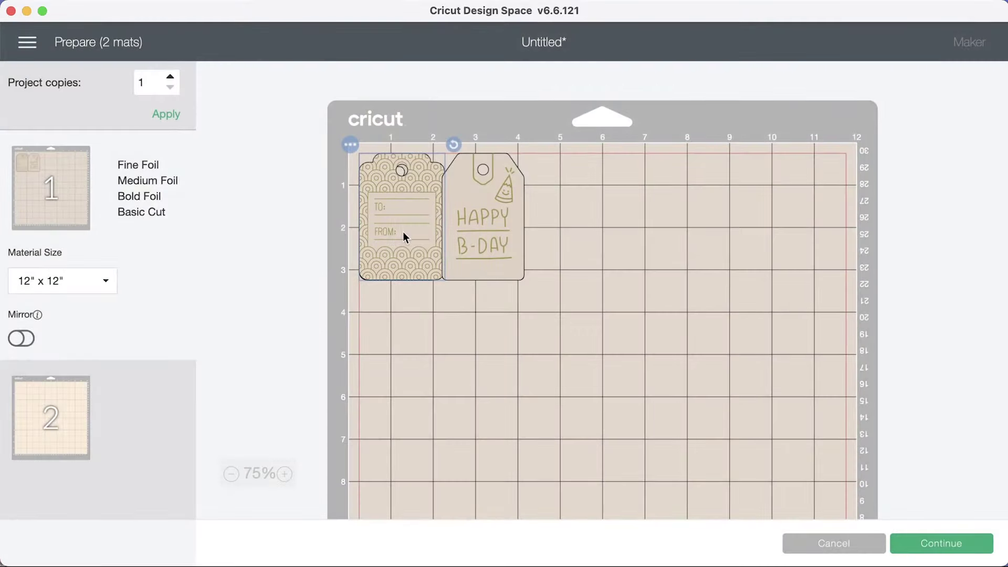
- Place the TO/FROM tag beneath the other two tags on the mat and continue to Make
drag(426, 271, 407, 396)
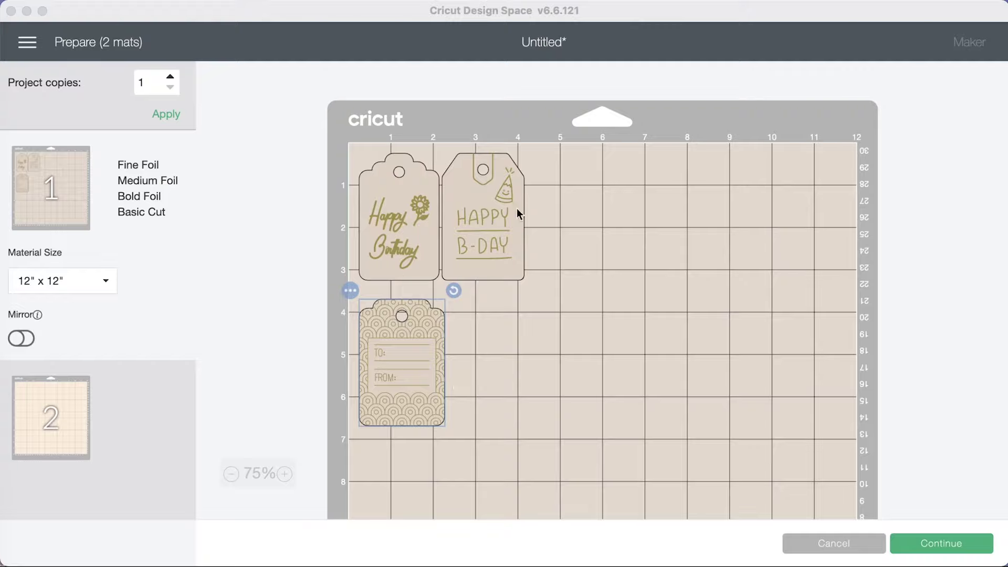
click(962, 549)
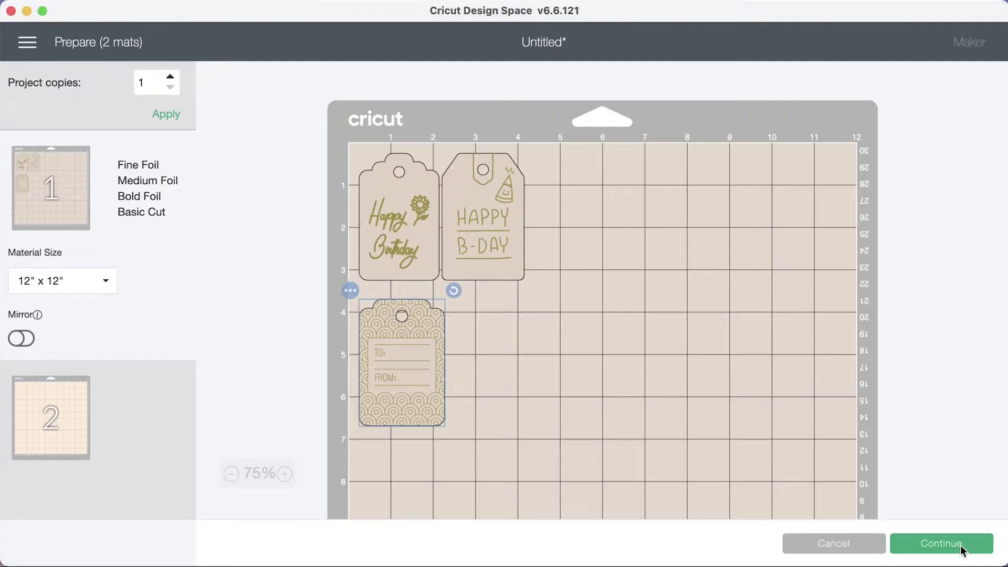
click(962, 550)
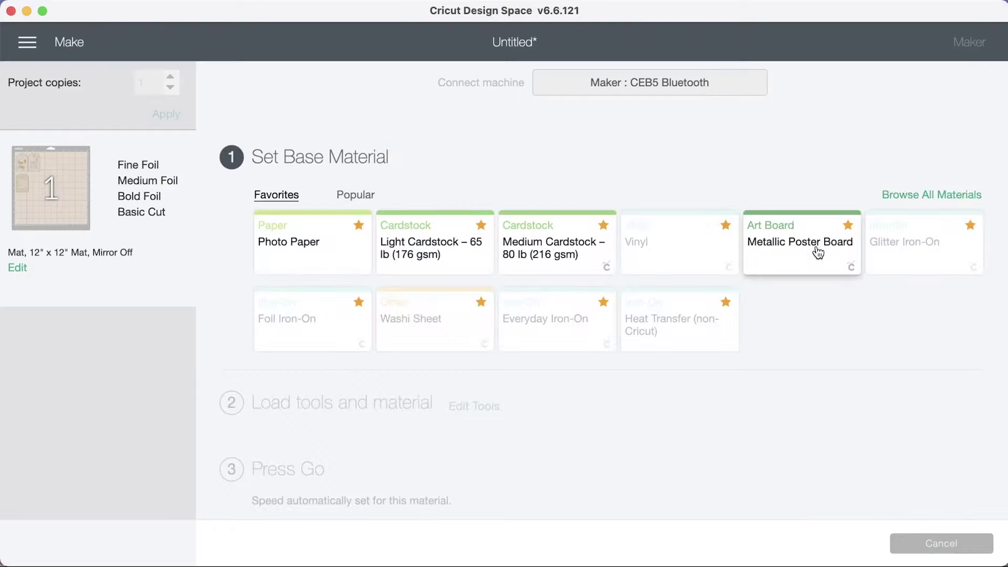
- Choose Medium Cardstock – 80 lb (216 gsm) as base material and review the foil tool-loading steps
click(549, 249)
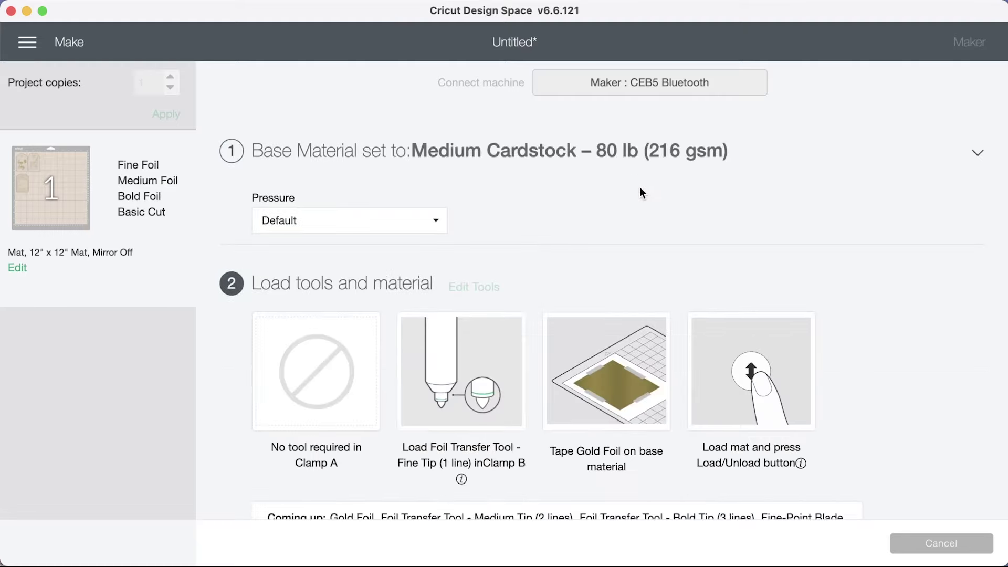
scroll(680, 197, down, 3)
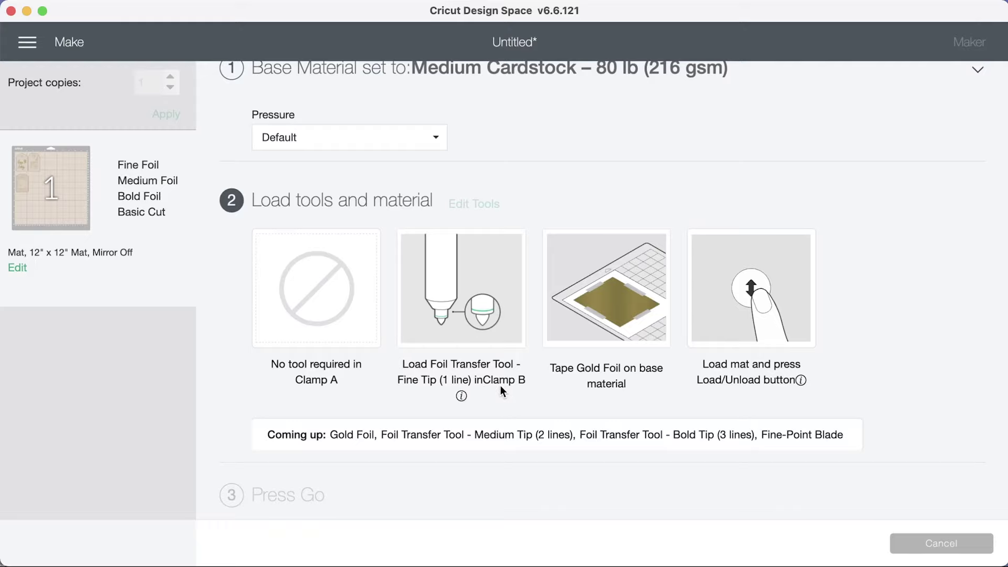
scroll(500, 388, down, 5)
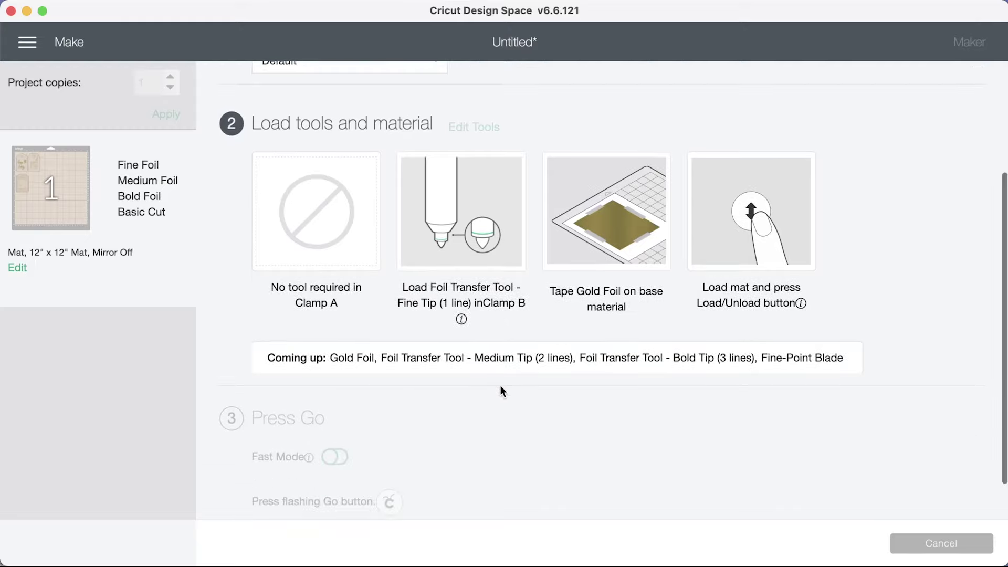
scroll(500, 386, up, 4)
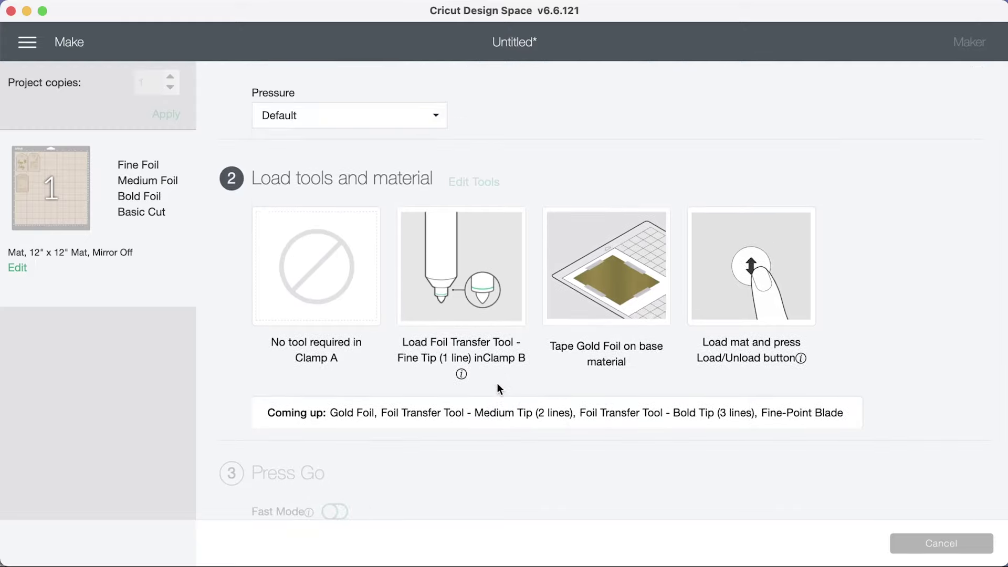
scroll(496, 383, down, 3)
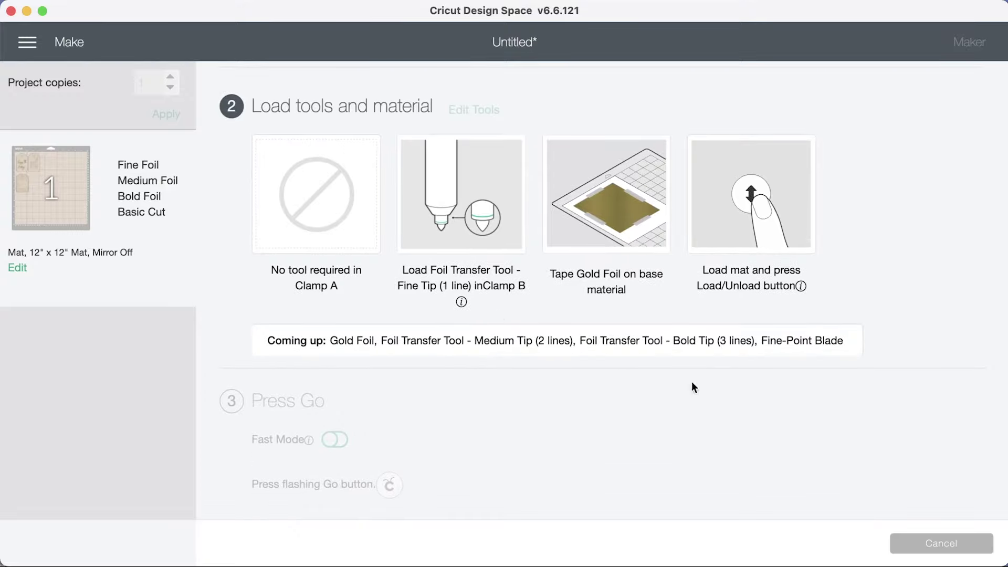